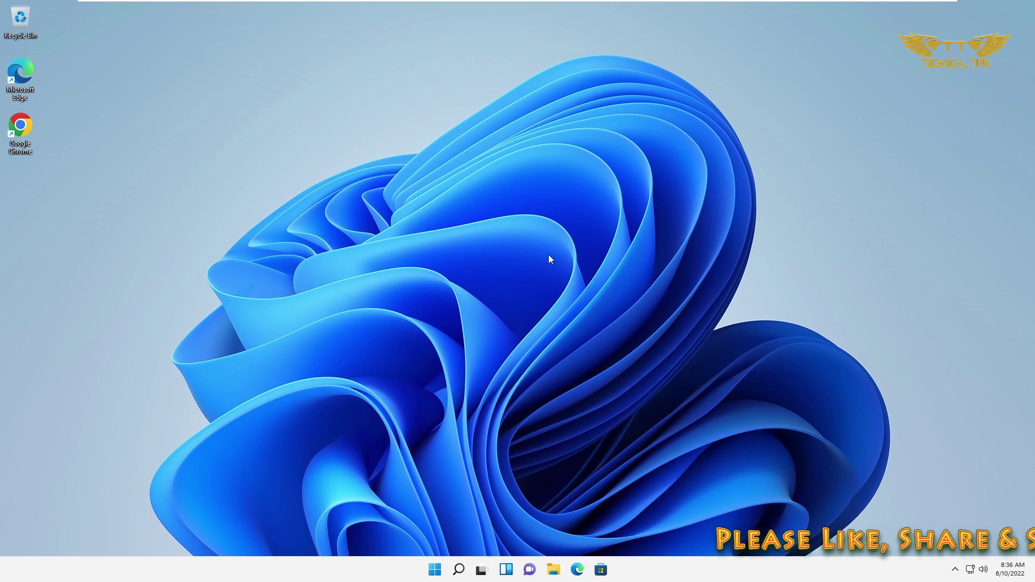
- Launch Google Chrome and run a Google search for 'cpu z'
double_click(28, 130)
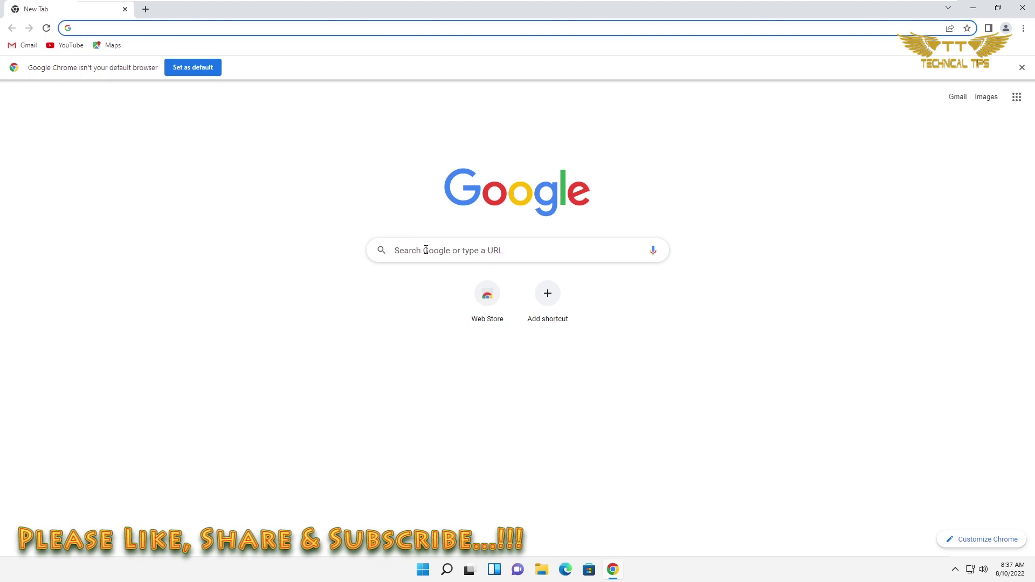
click(426, 250)
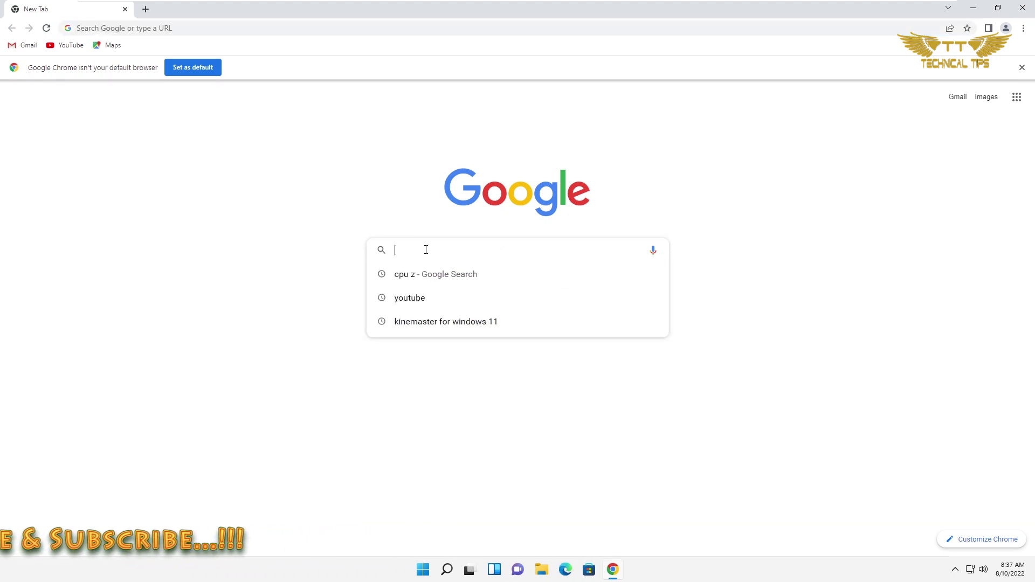
text(cpu)
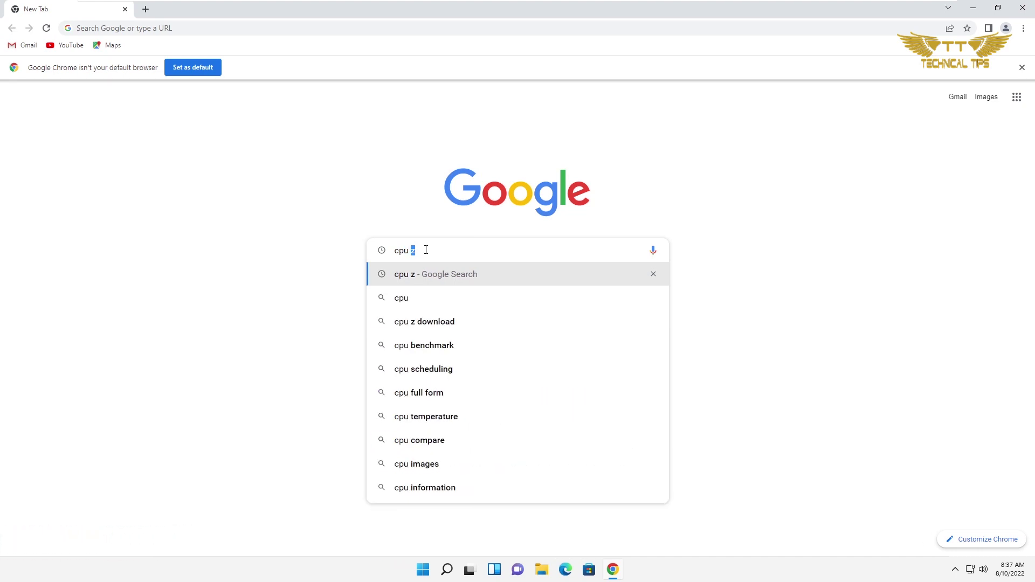
text( z)
key(Return)
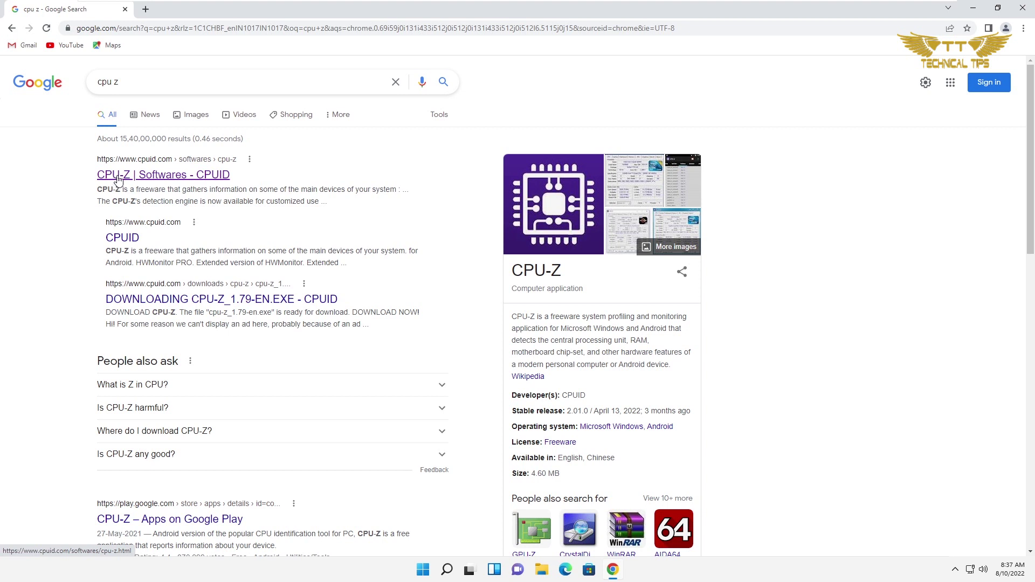
- Open the CPUID CPU-Z page, dismiss the ad banner and scroll to the 2.01 classic downloads
click(118, 175)
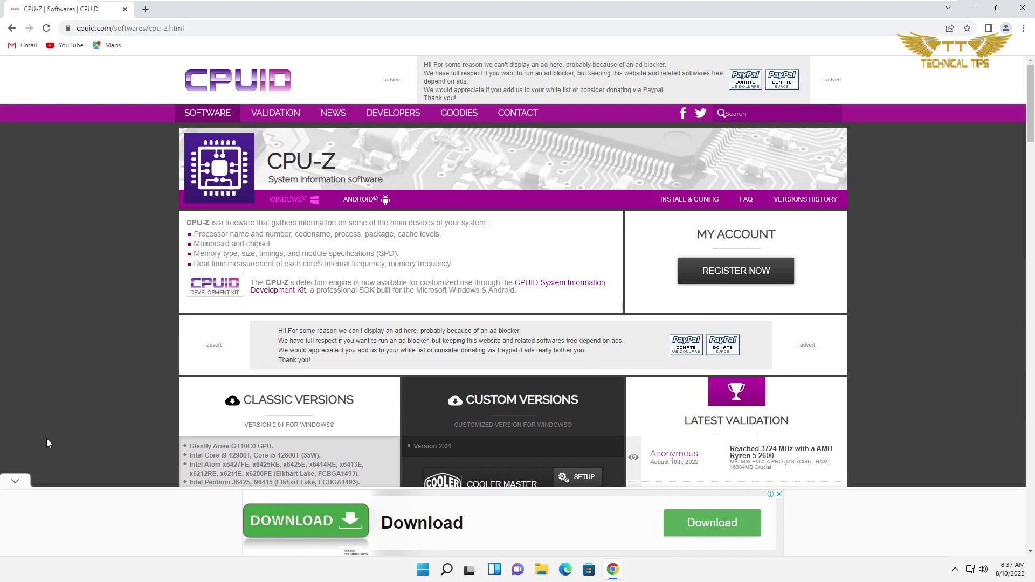
click(16, 481)
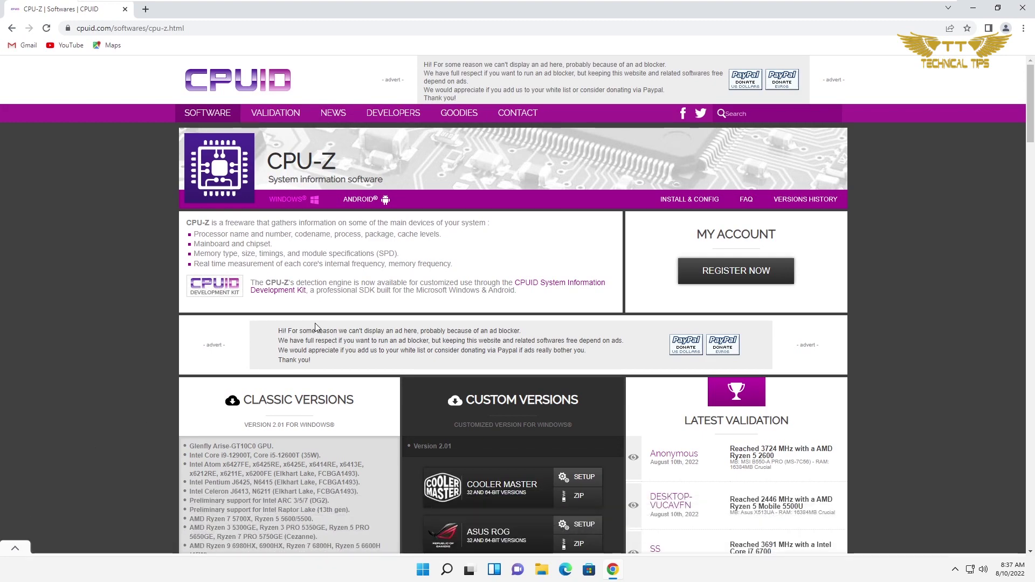
scroll(316, 327, down, 3)
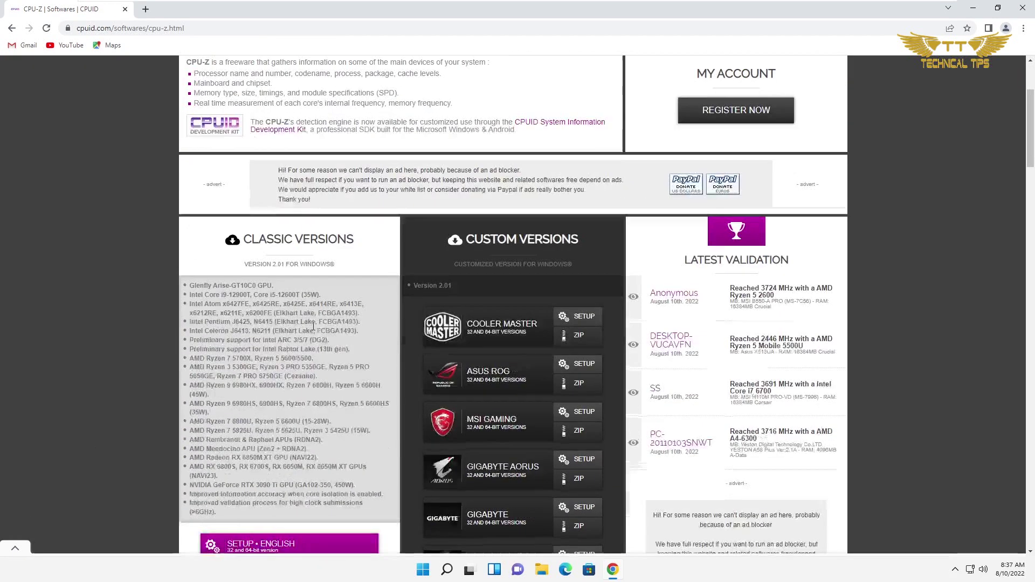
scroll(313, 327, down, 1)
scroll(313, 327, down, 2)
scroll(313, 327, down, 1)
scroll(306, 313, up, 3)
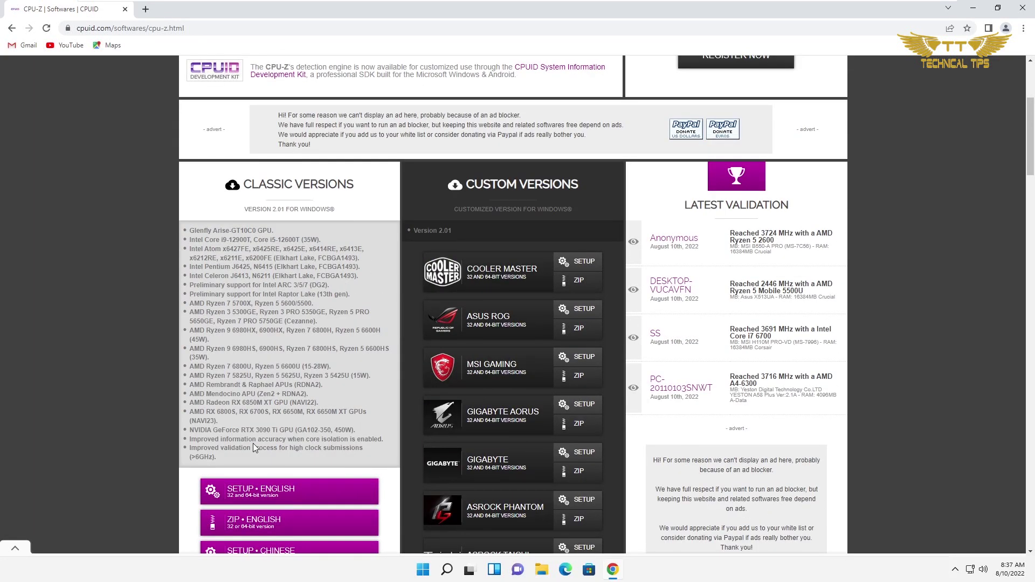
scroll(254, 447, down, 1)
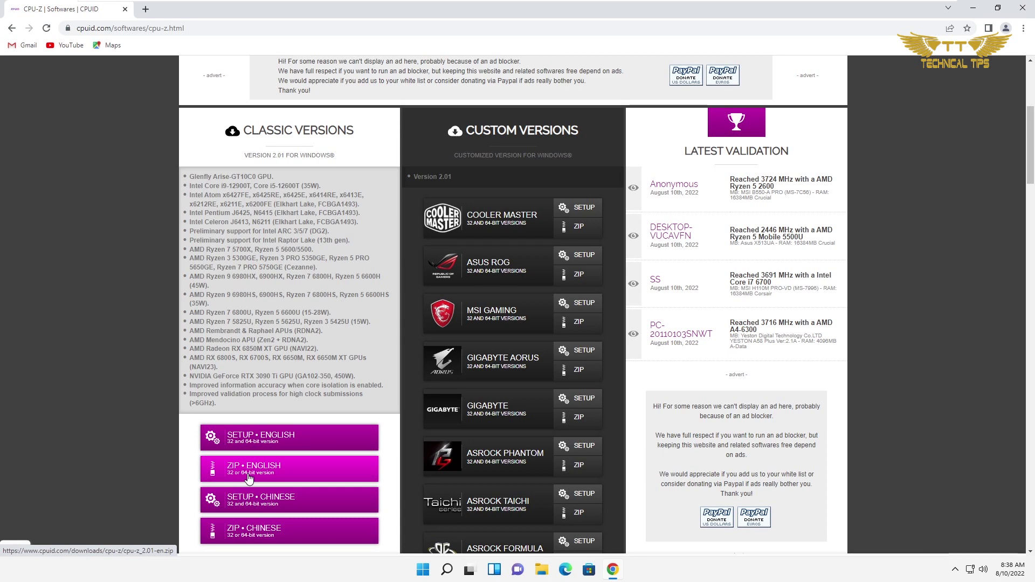
- Download cpu-z_2.01-en.zip using the ZIP • ENGLISH option
click(248, 476)
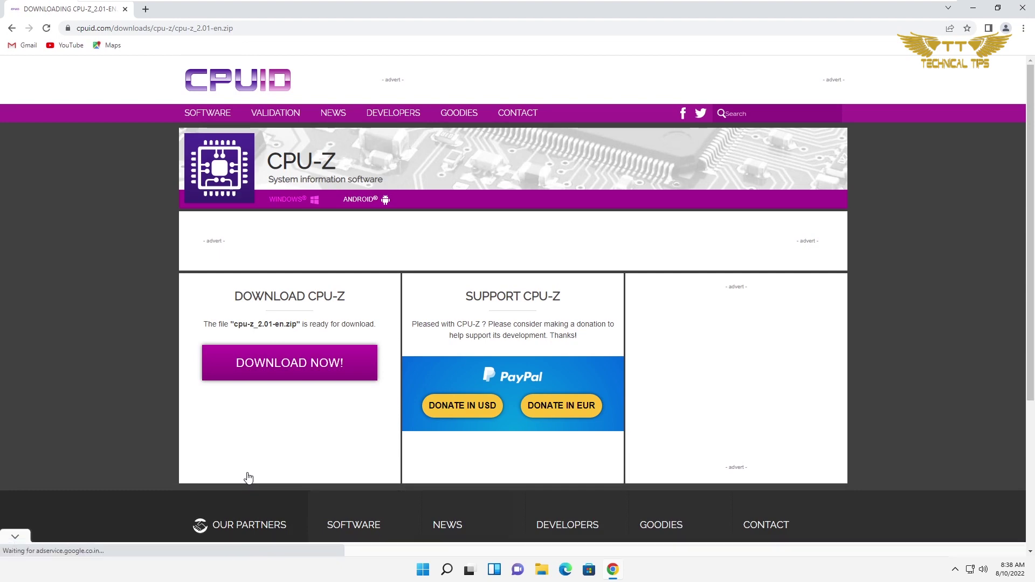
click(285, 370)
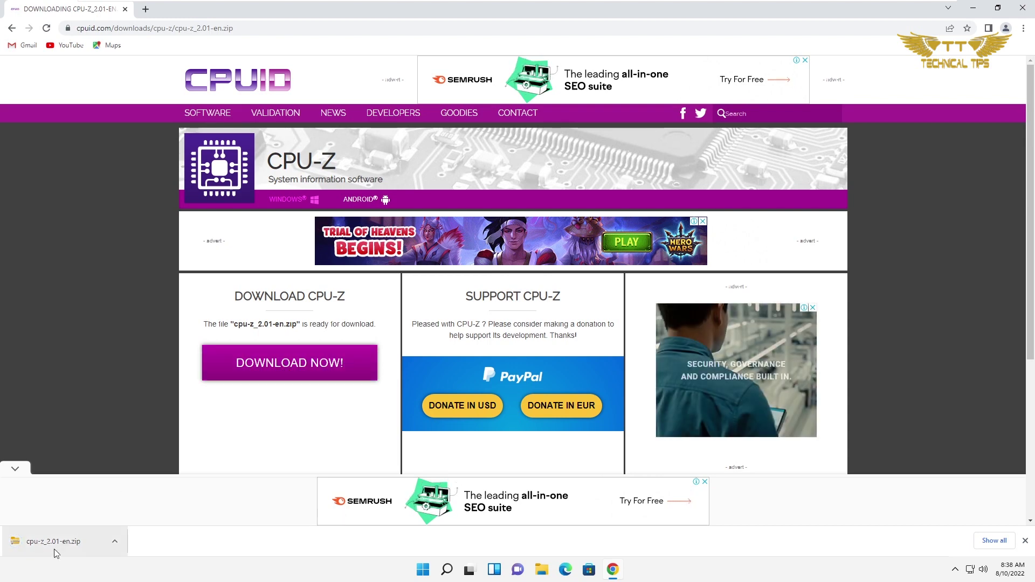
click(114, 546)
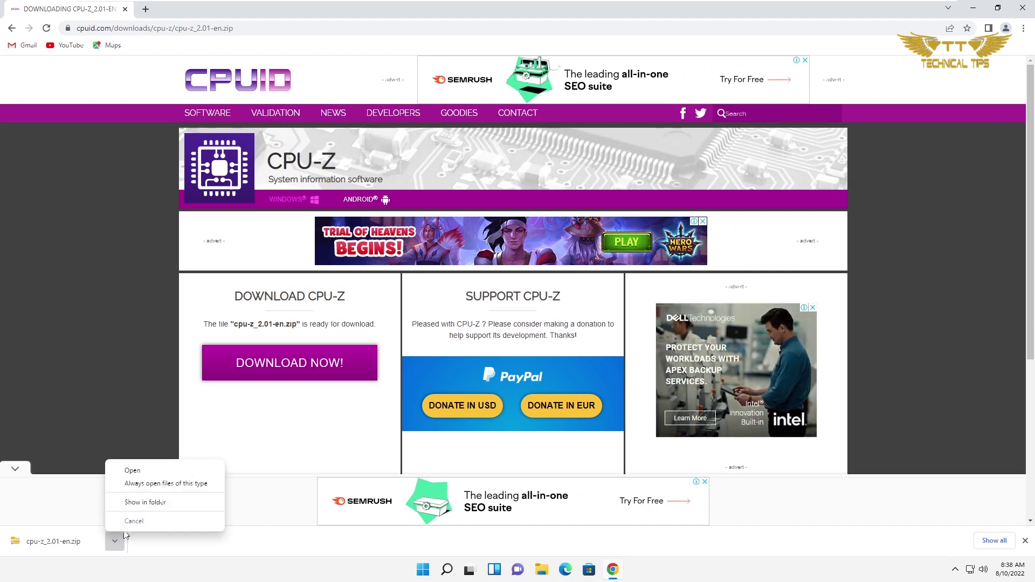
- Locate the zip in Downloads and extract it all into the cpu-z_2.01-en folder
click(139, 502)
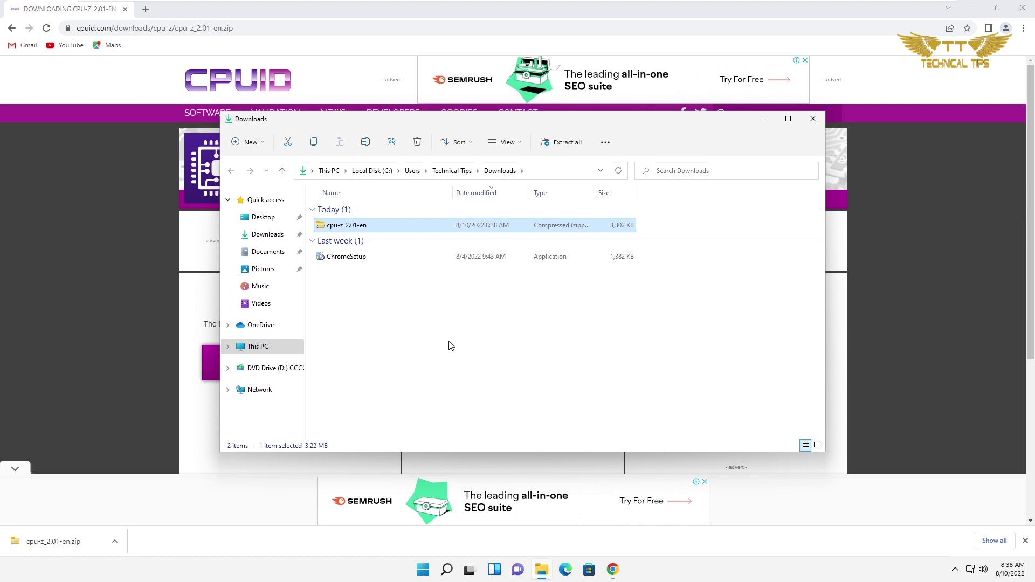
right_click(348, 230)
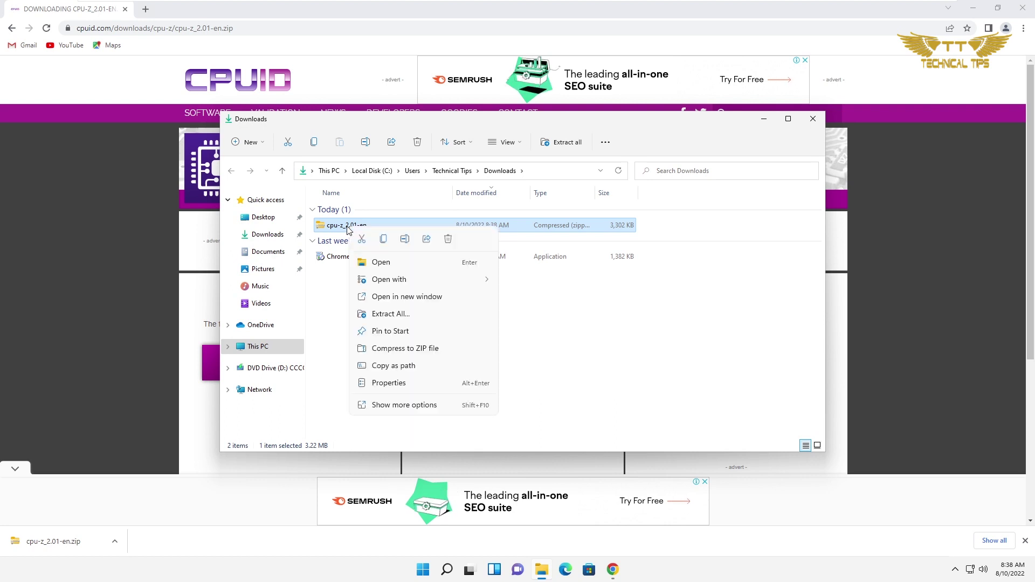
click(392, 316)
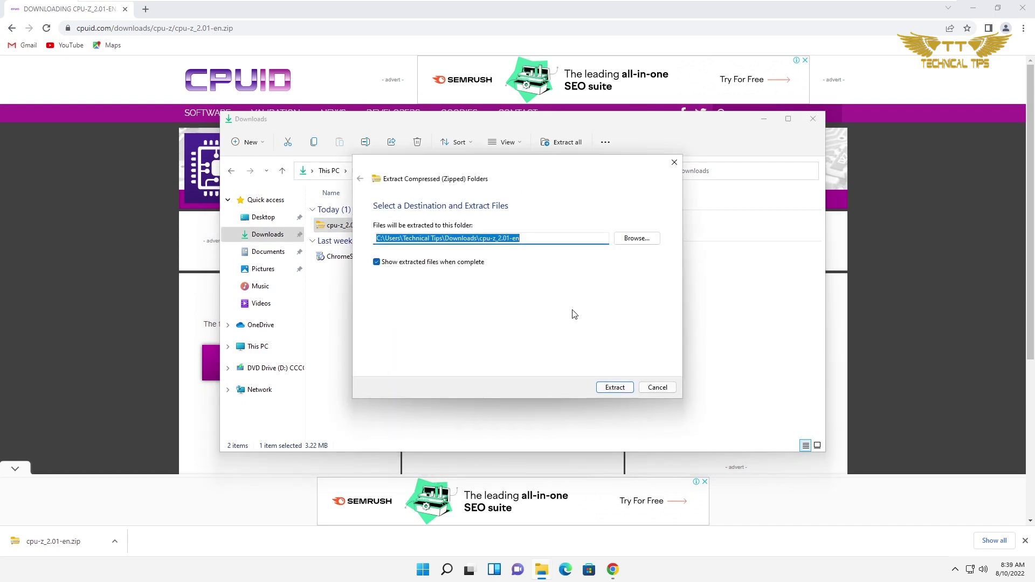
click(602, 388)
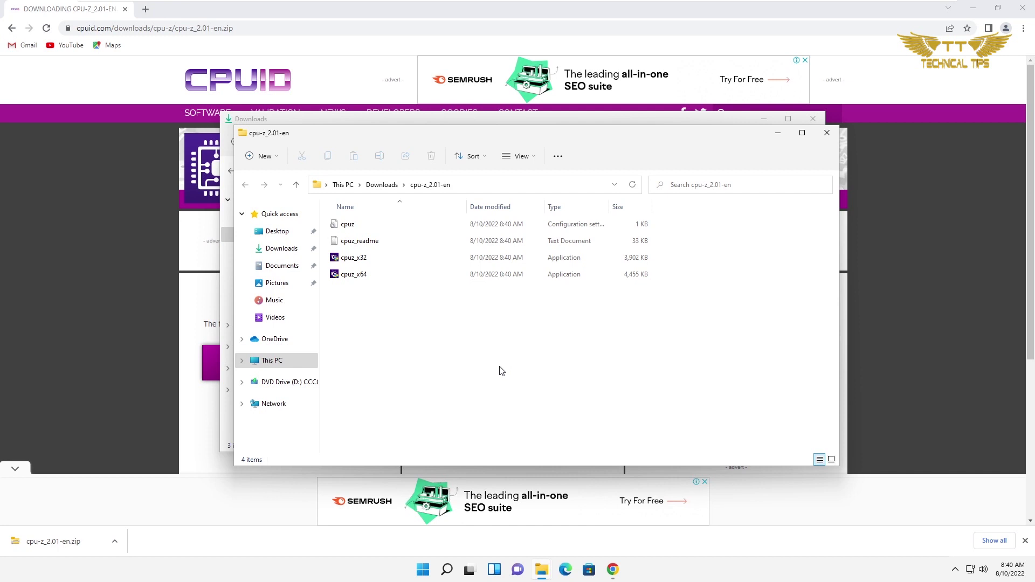
- Run cpuz_x64 from the extracted cpu-z_2.01-en folder, approving the User Account Control prompt
click(827, 133)
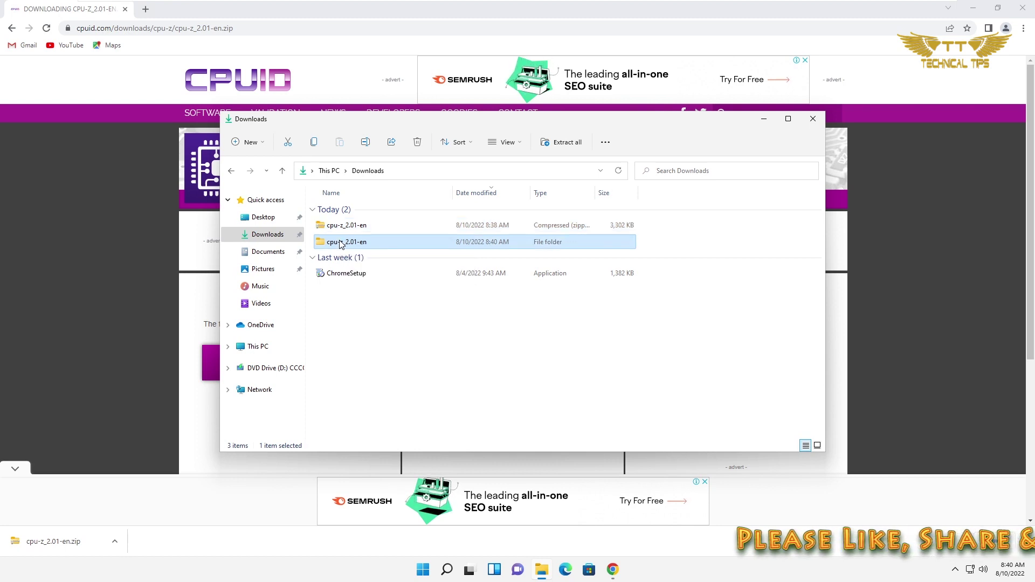
double_click(340, 242)
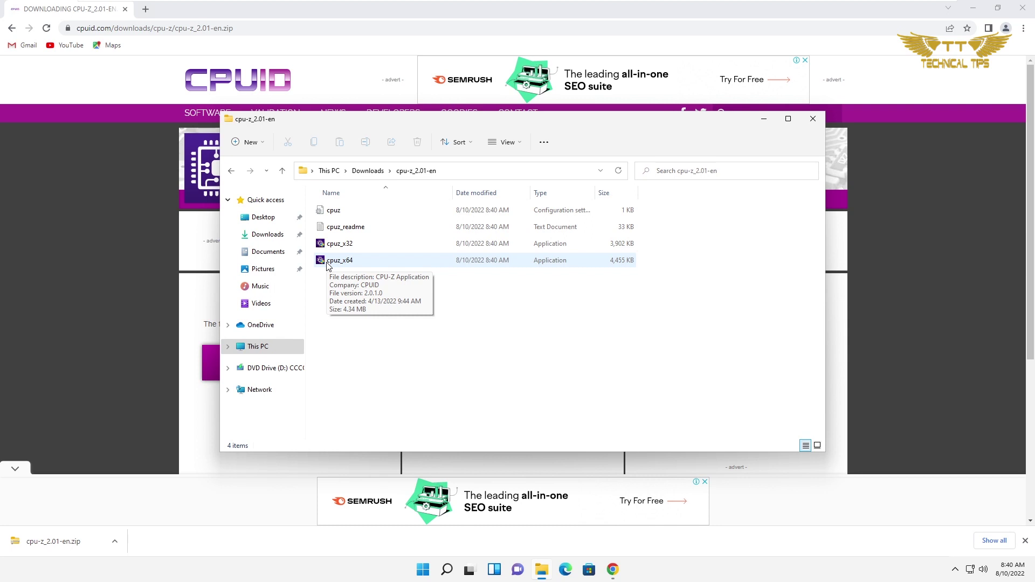
click(343, 265)
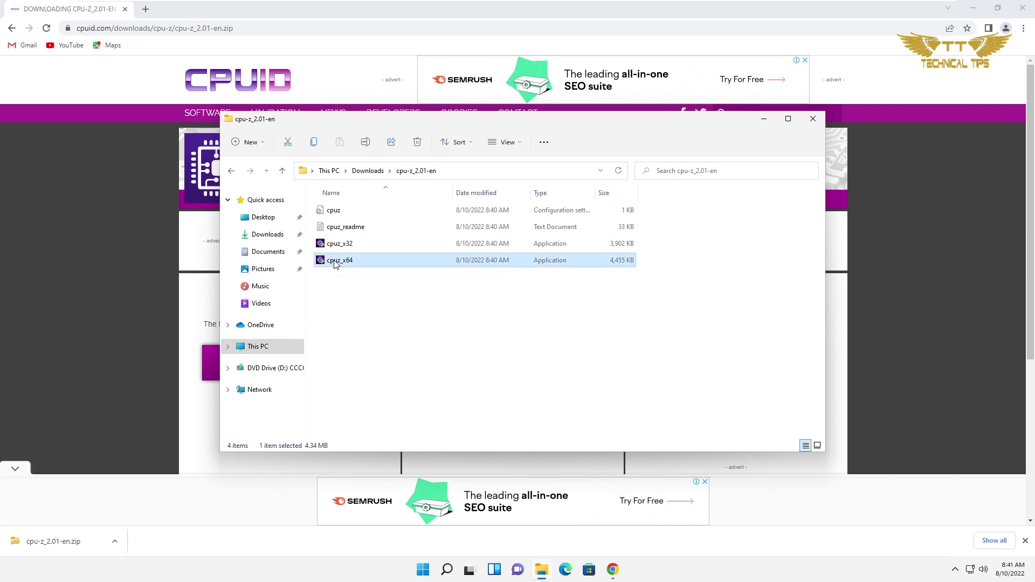
double_click(335, 262)
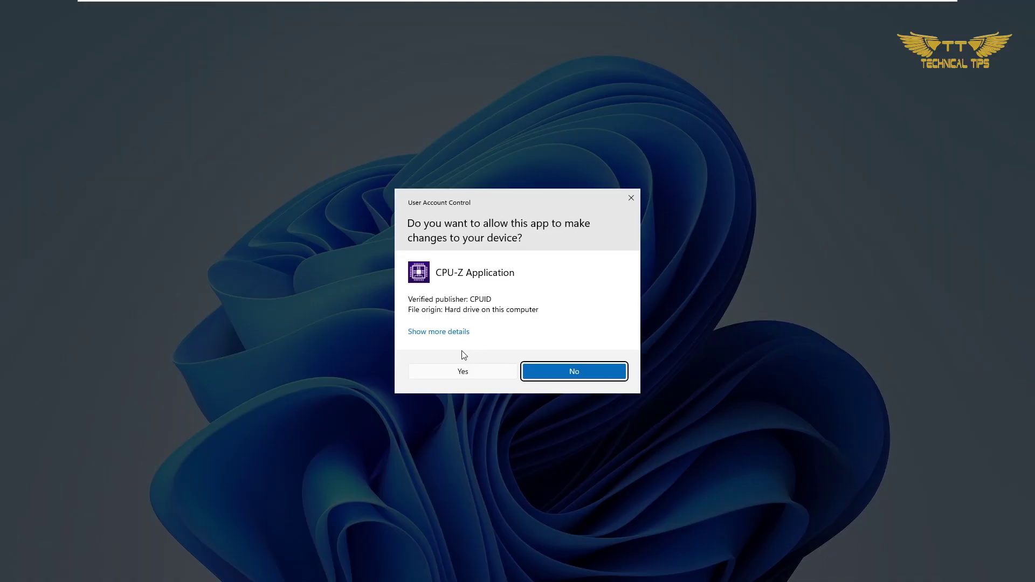
click(451, 373)
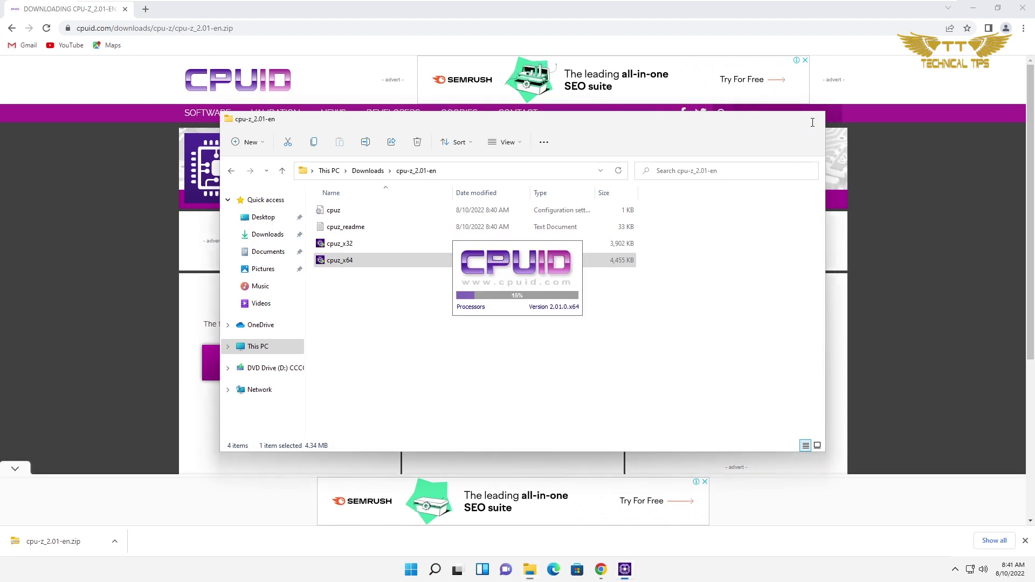
click(813, 121)
- Close Chrome, view CPU-Z's Mainboard, Memory, SPD and Graphics tabs, then close CPU-Z
click(1029, 5)
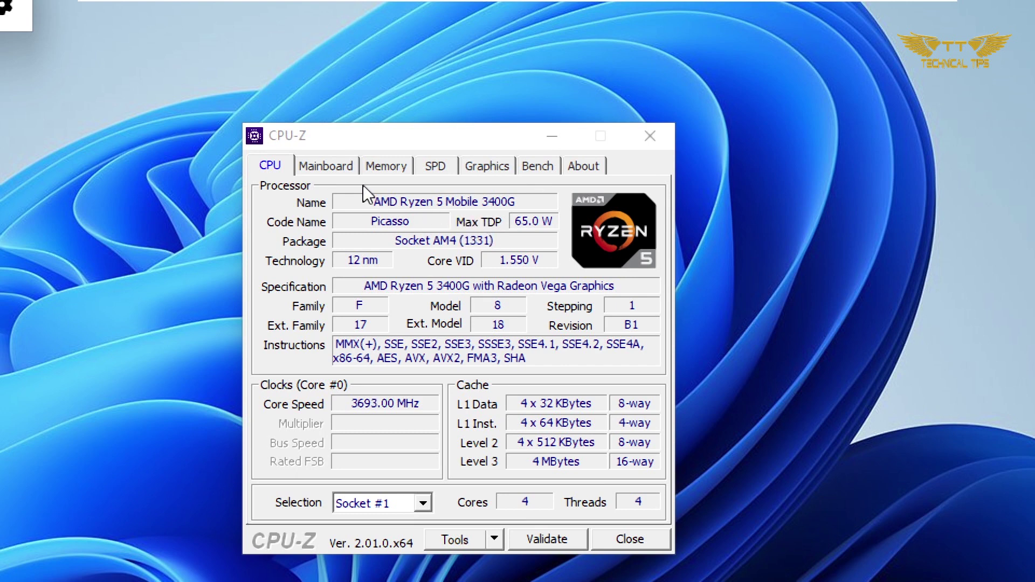
click(330, 167)
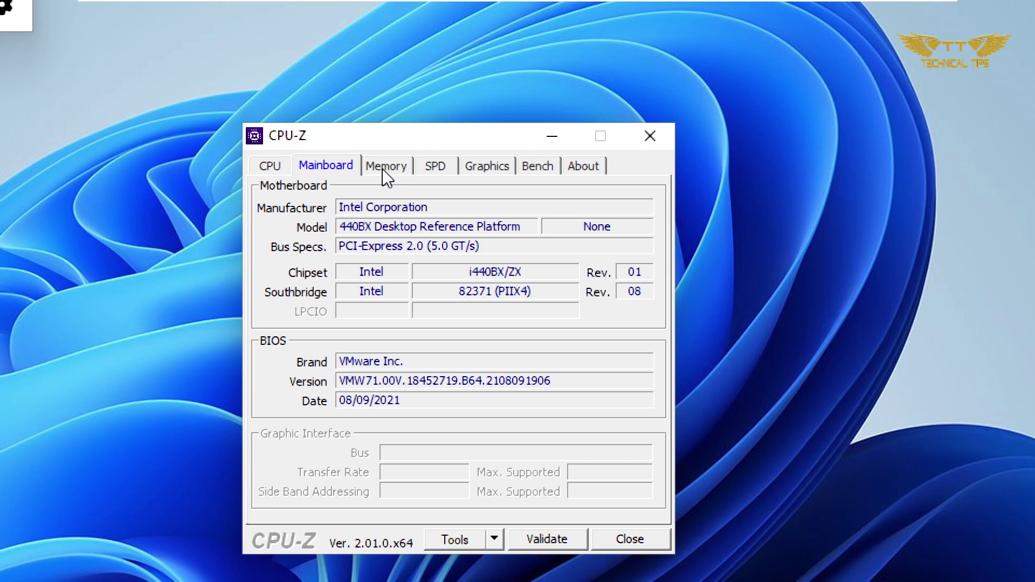
click(383, 170)
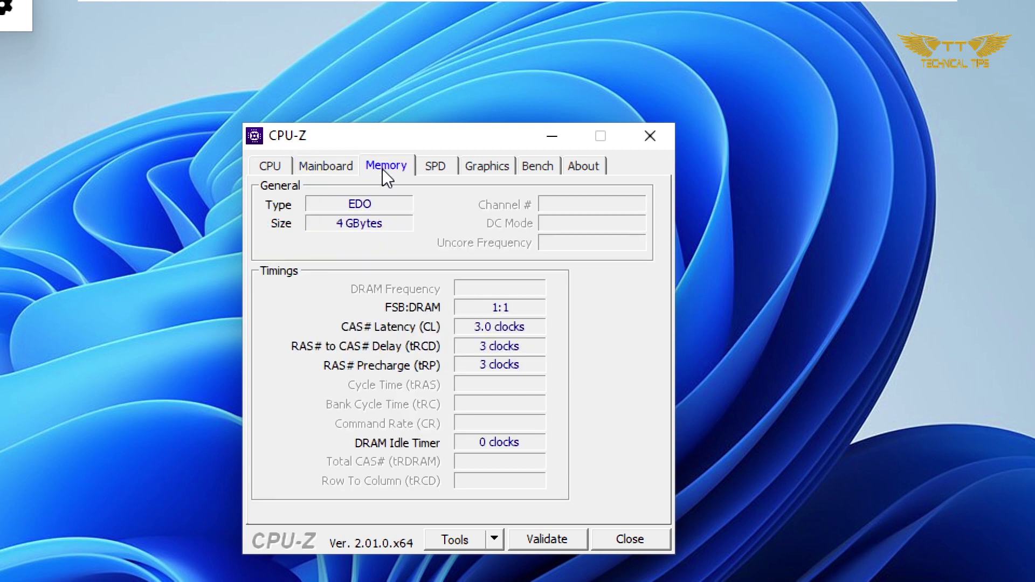
click(430, 168)
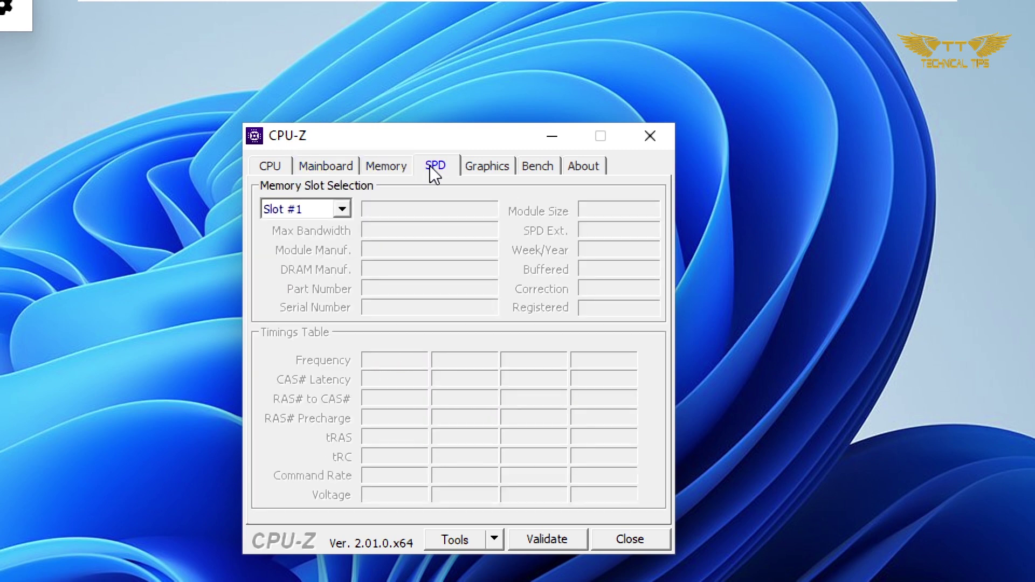
click(474, 171)
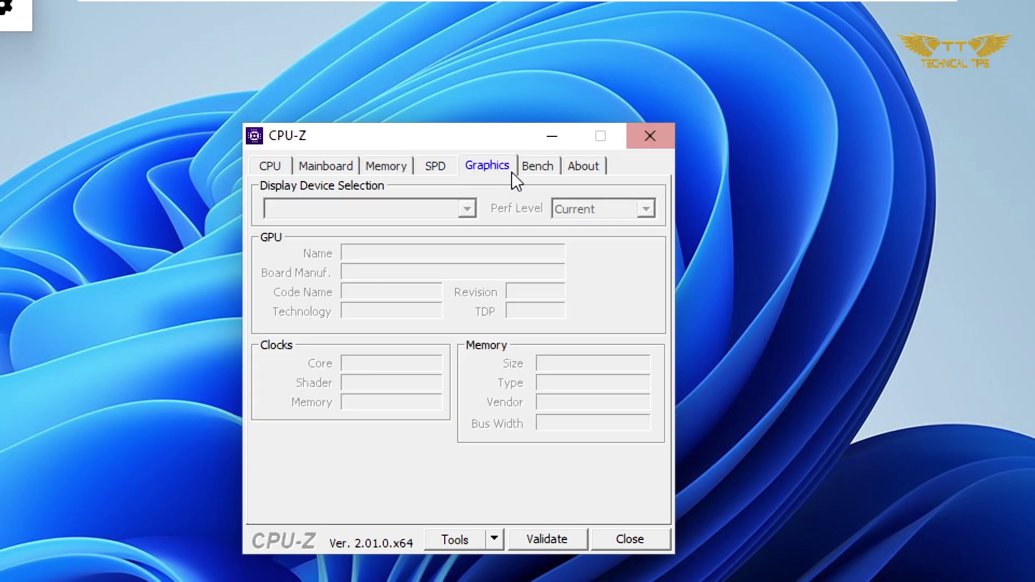
click(638, 139)
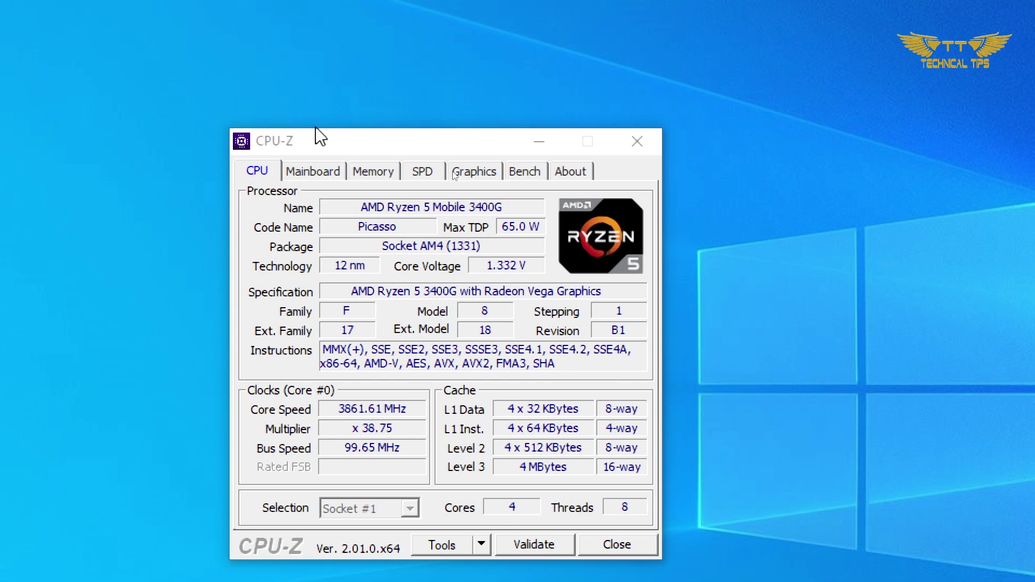
- Go through the Mainboard tab to the Memory tab showing 16 GB DDR4
click(308, 173)
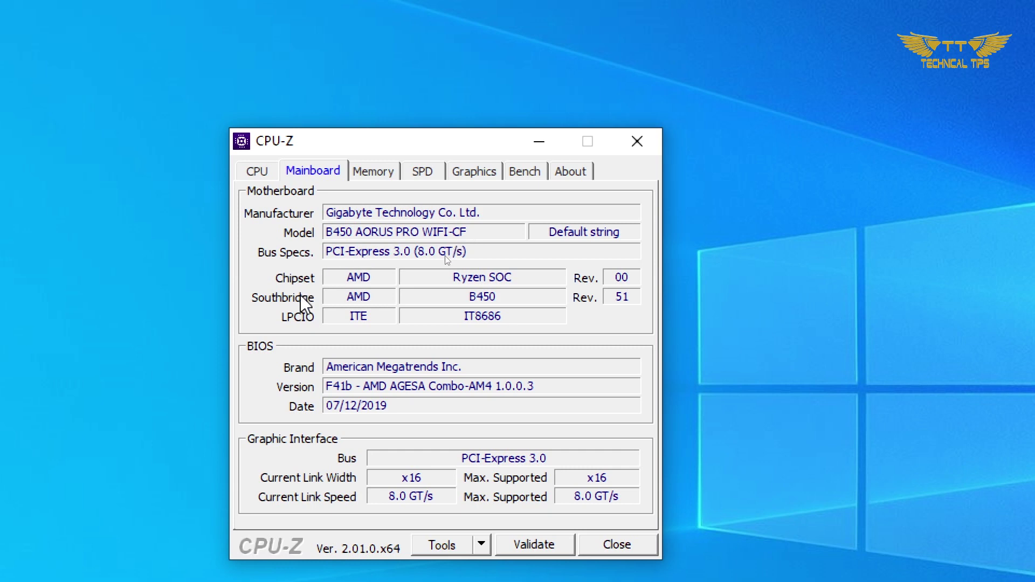
click(372, 173)
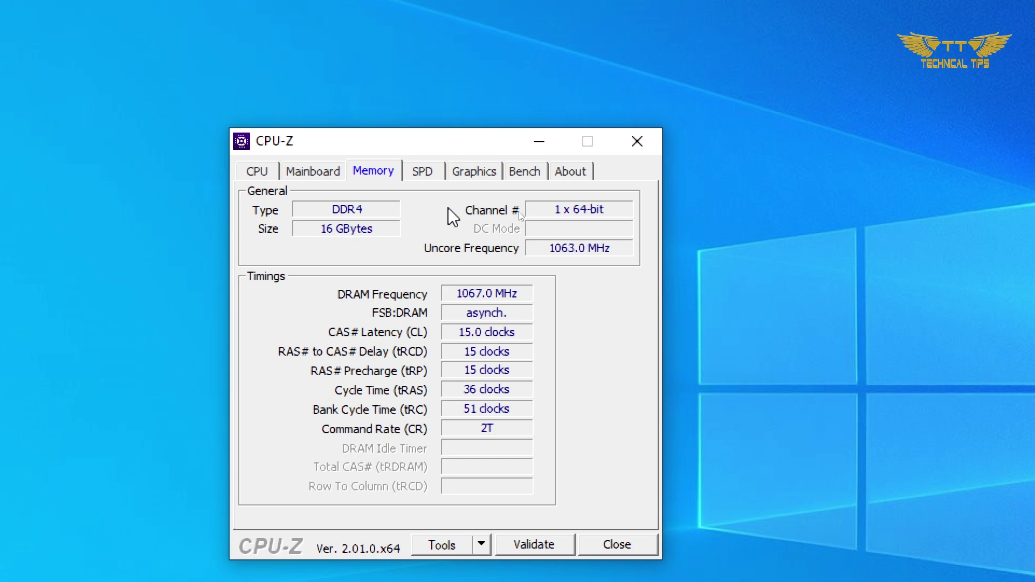
- Check the SPD tab's memory slot list, leaving Slot #4 selected
click(423, 171)
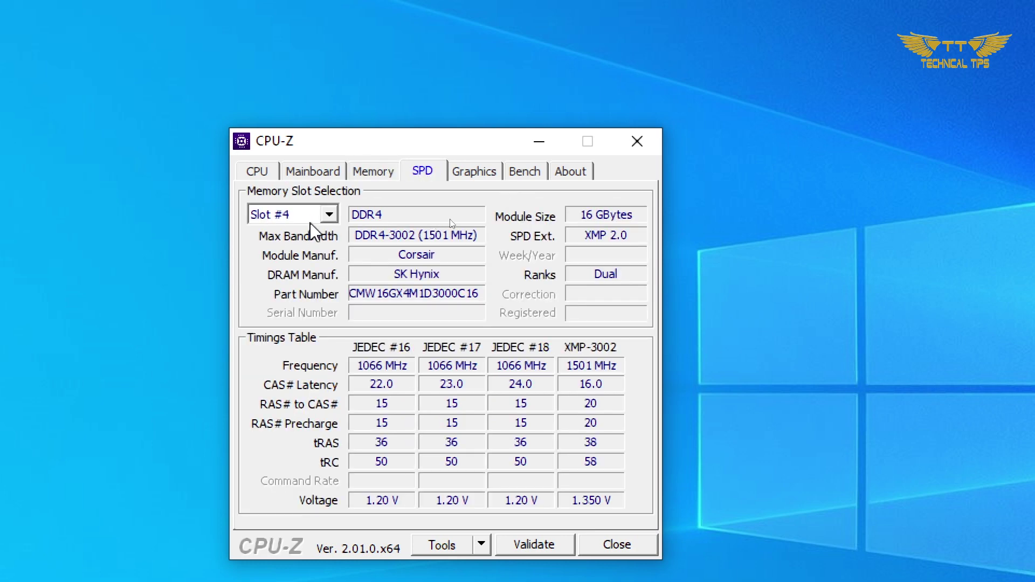
click(328, 214)
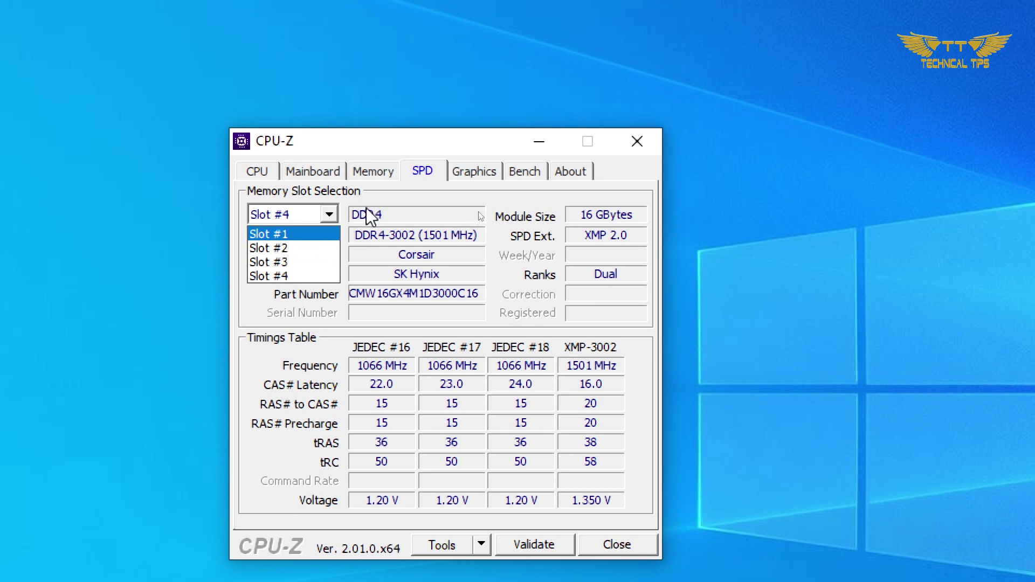
click(379, 195)
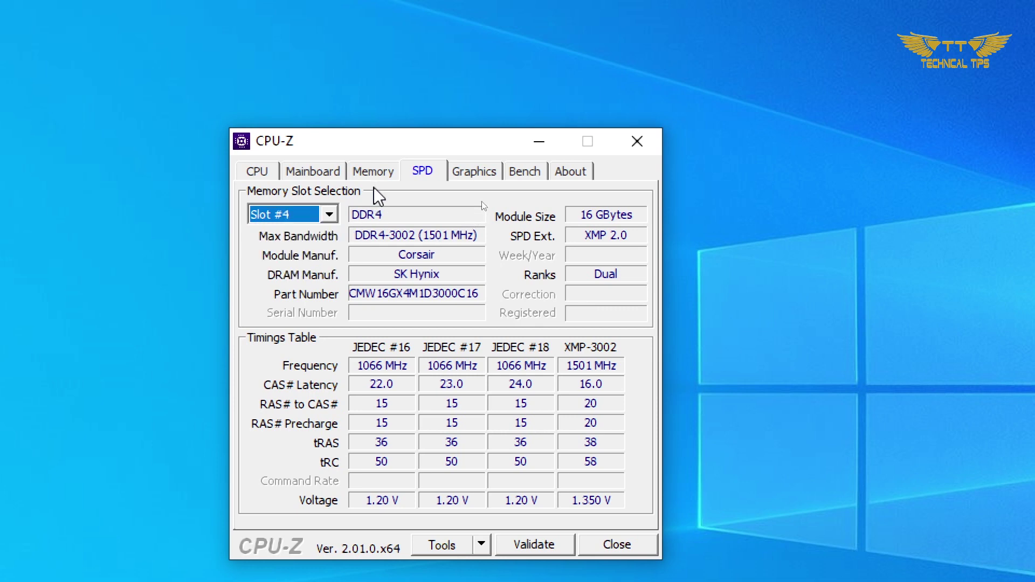
- View the Radeon RX Vega 11 Graphics, Bench and About tabs, then return to CPU
click(475, 171)
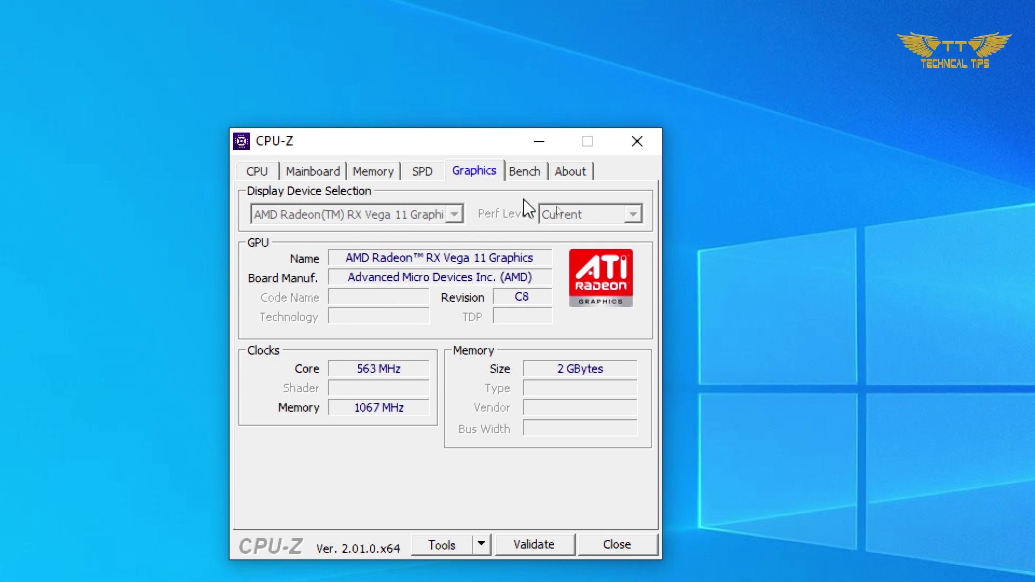
click(524, 176)
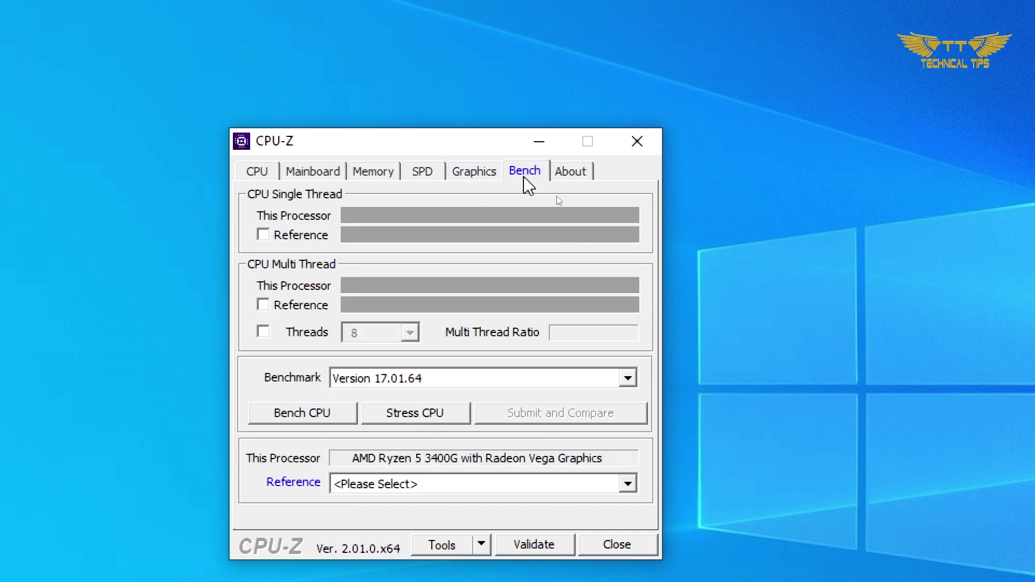
click(556, 171)
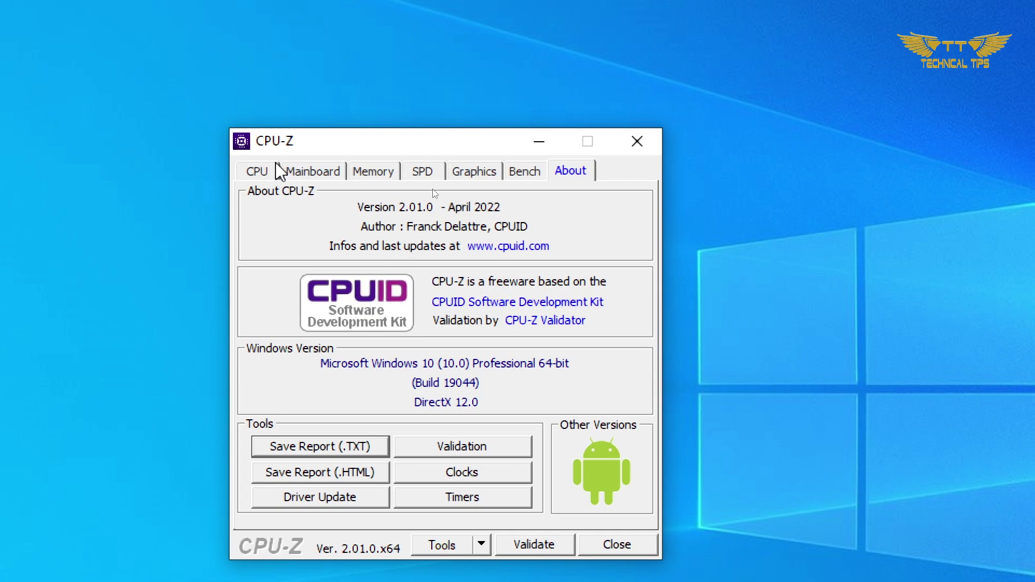
click(264, 170)
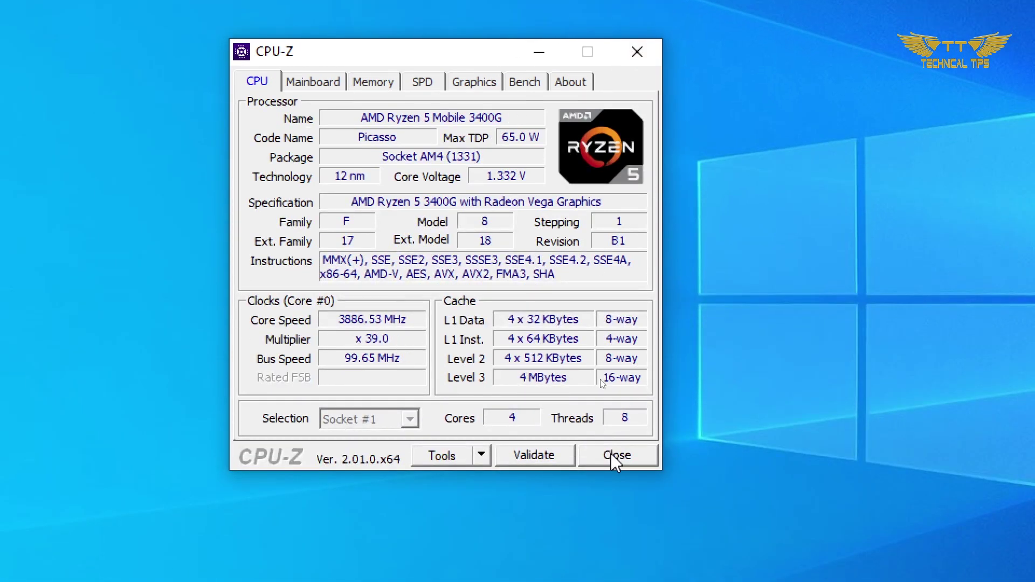
- Close CPU-Z with the Close button at the bottom of its window
click(610, 454)
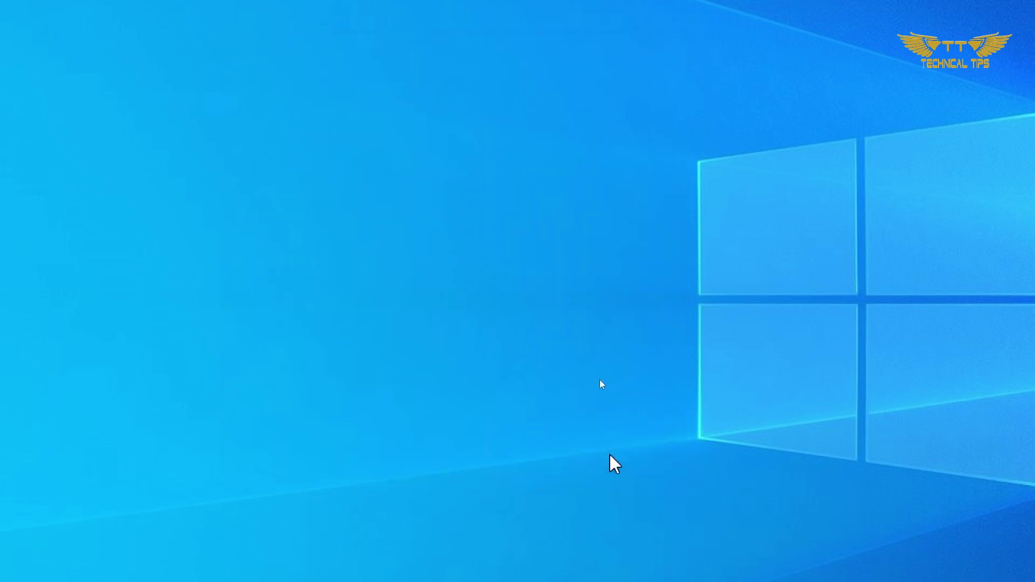